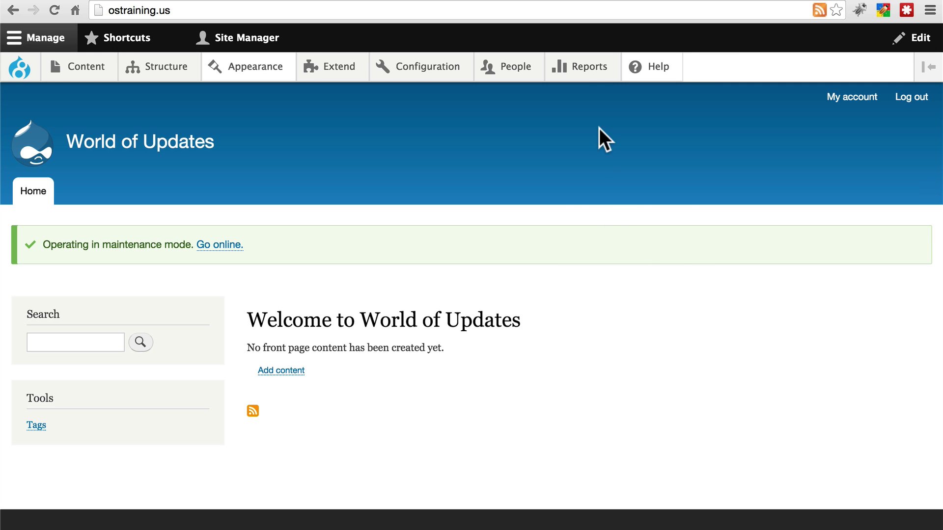
Open Reports > Available updates and scroll to IMCE 8.x-1.0-beta1 with beta2 recommended
left_click(587, 69)
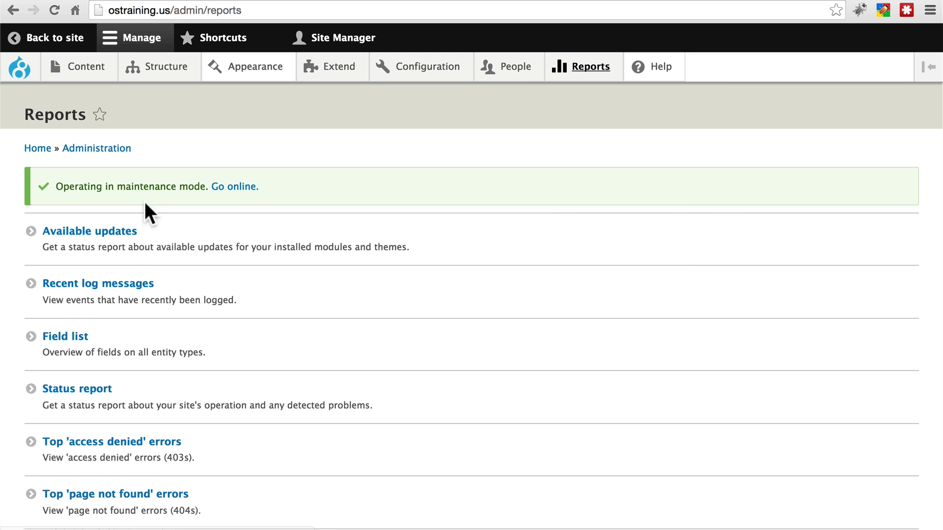
left_click(86, 232)
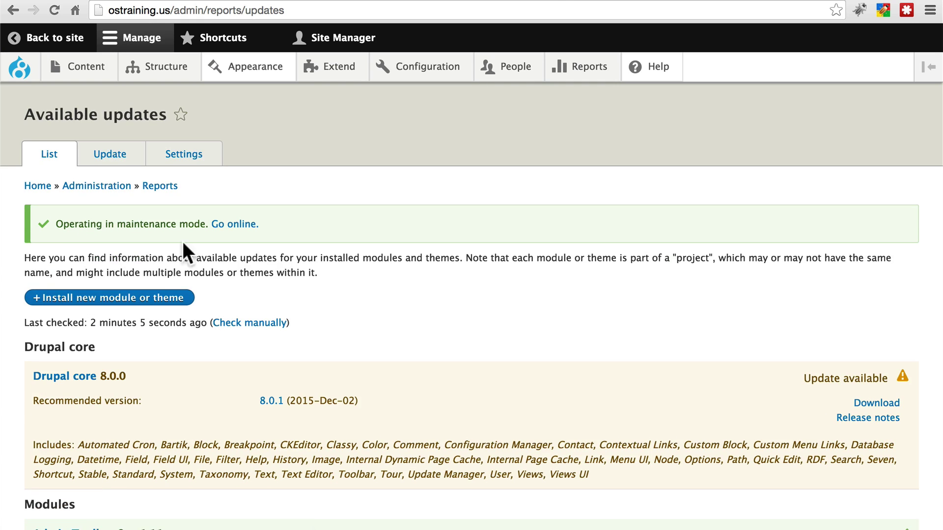
scroll(383, 260, "down", 6)
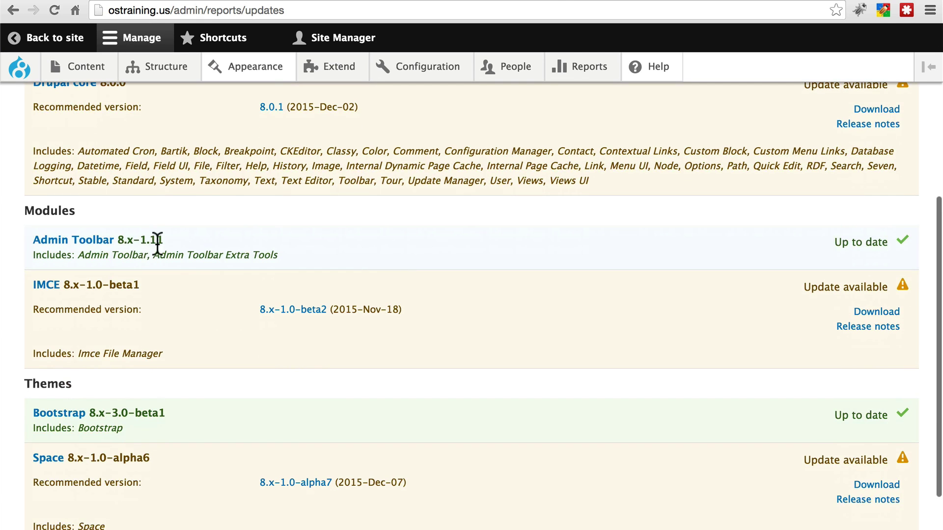
scroll(165, 421, "down", 2)
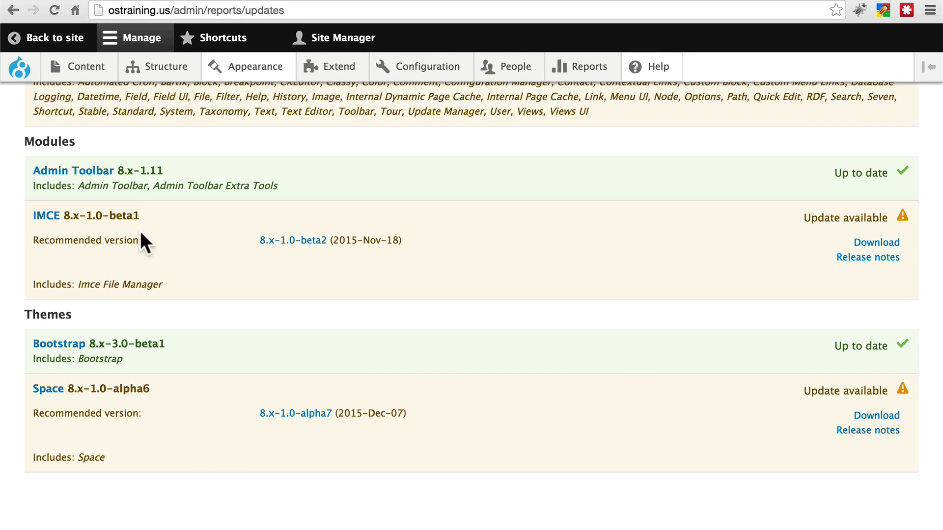
scroll(140, 231, "up", 1)
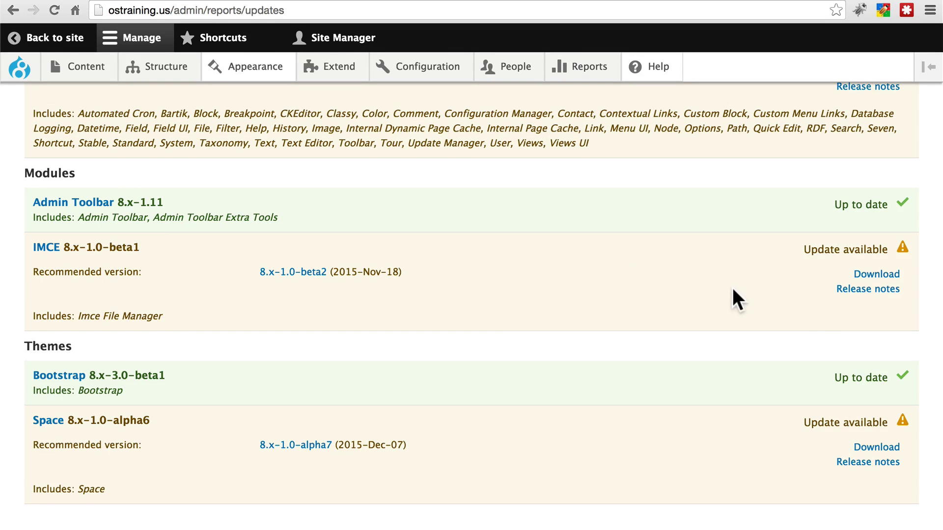
left_click(872, 294)
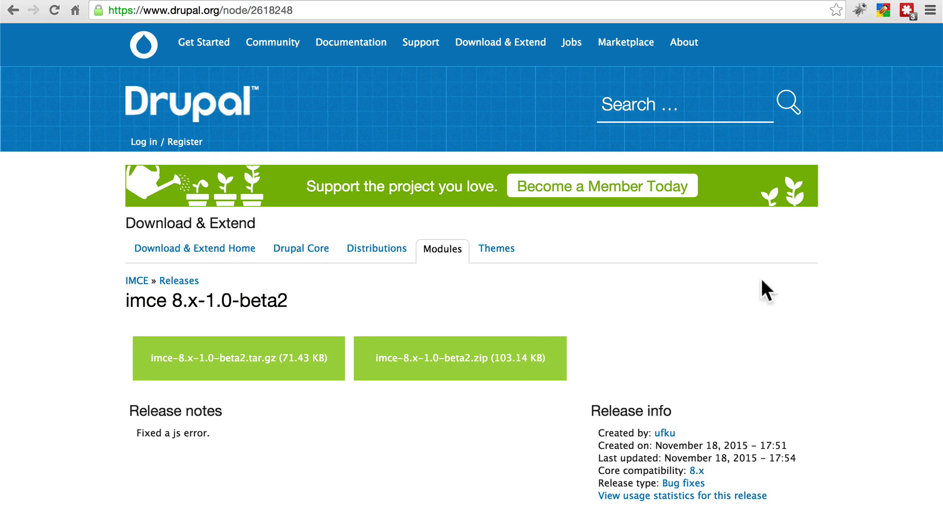
scroll(626, 274, "down", 3)
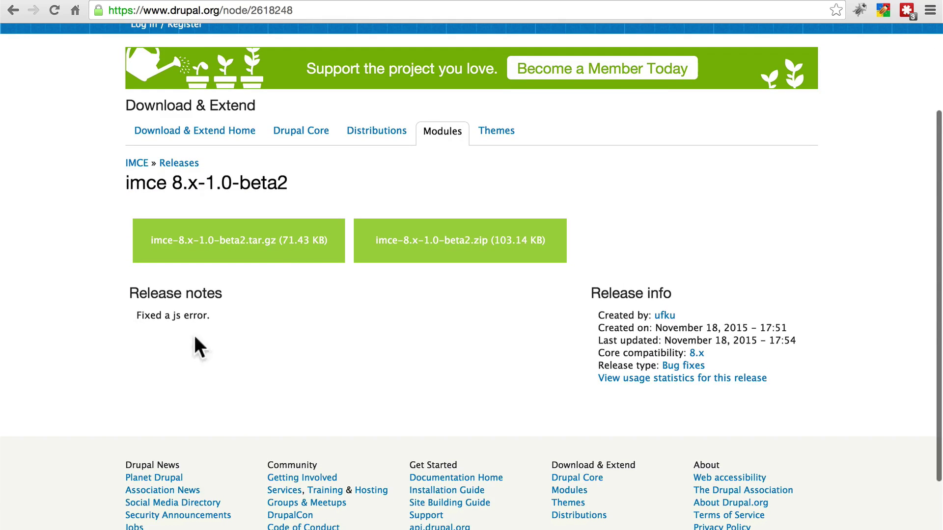
scroll(100, 357, "up", 1)
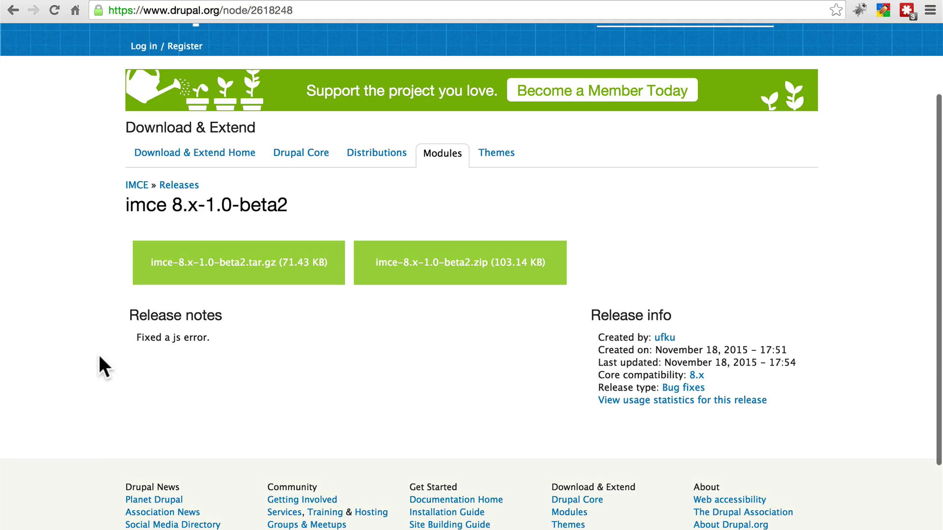
Download imce-8.x-1.0-beta2.tar.gz from the updates report and save it to the Desktop
left_click(11, 12)
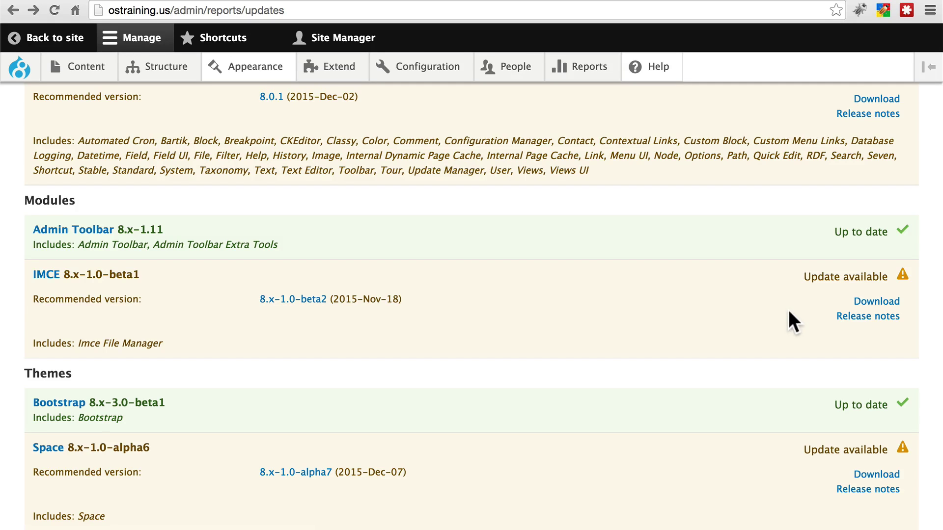
left_click(868, 302)
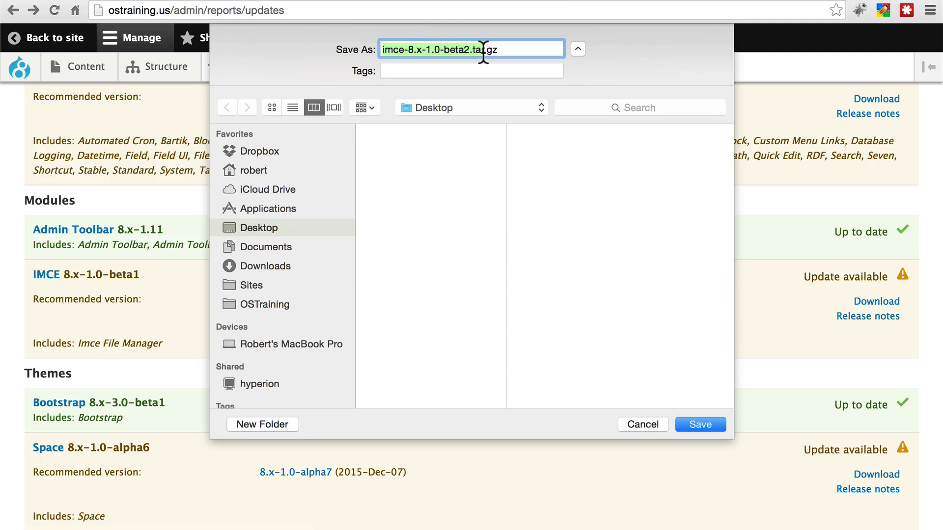
left_click(711, 425)
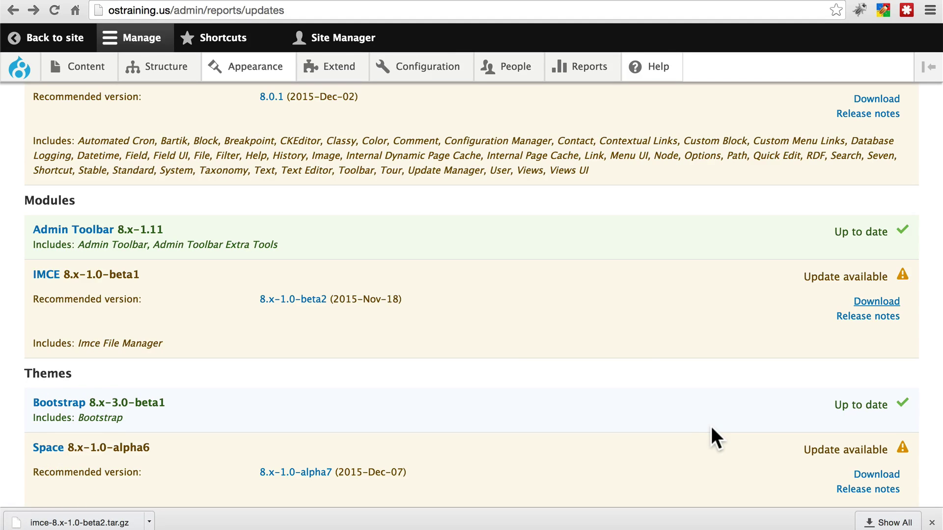
left_click(268, 1)
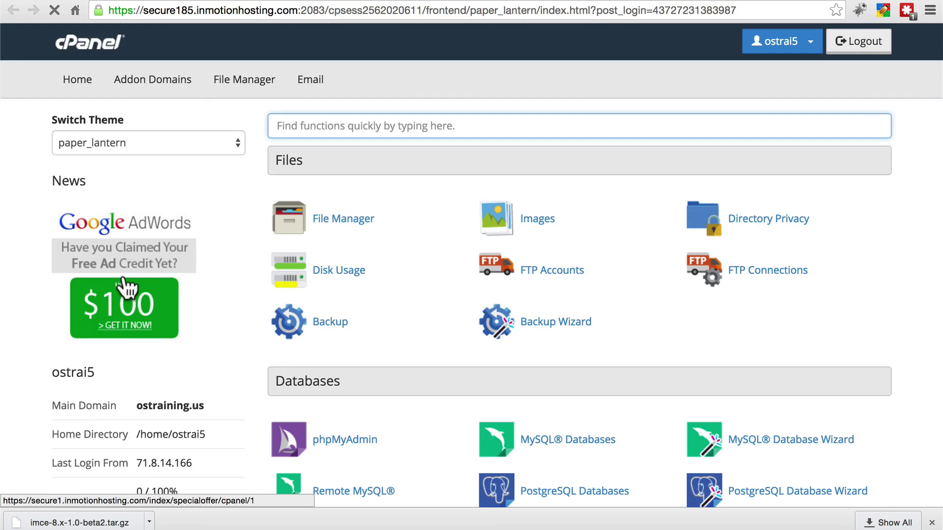
Launch cPanel's File Manager with Web Root (public_html) selected
left_click(291, 221)
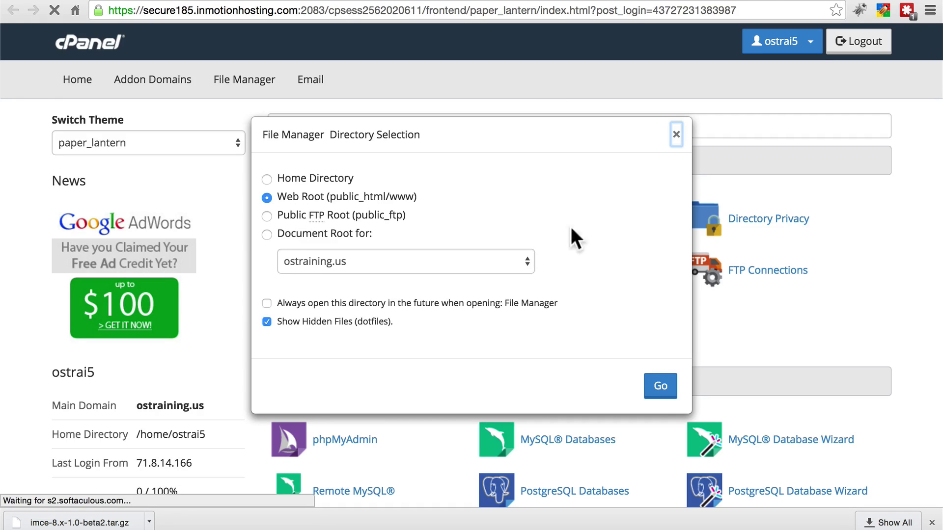
left_click(658, 393)
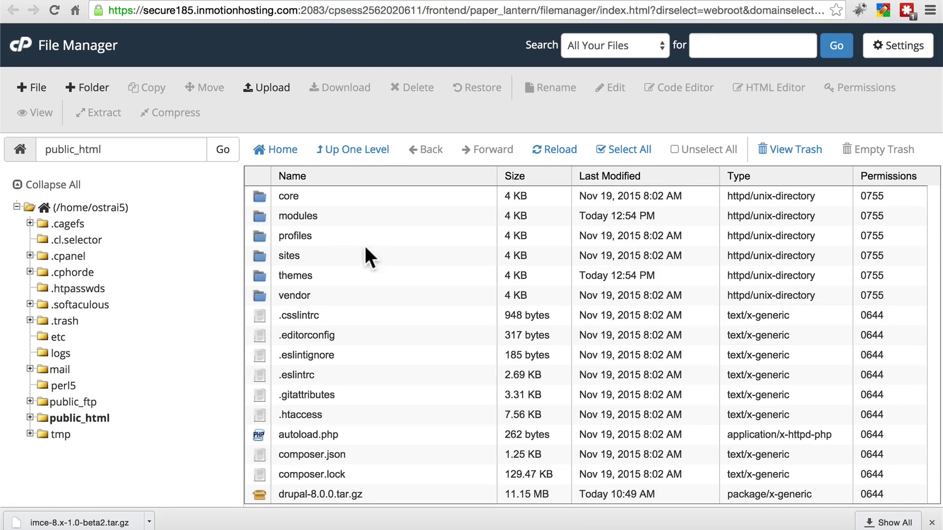
Upload imce-8.x-1.0-beta2.tar.gz from the computer into the public_html/modules folder
left_click(354, 216)
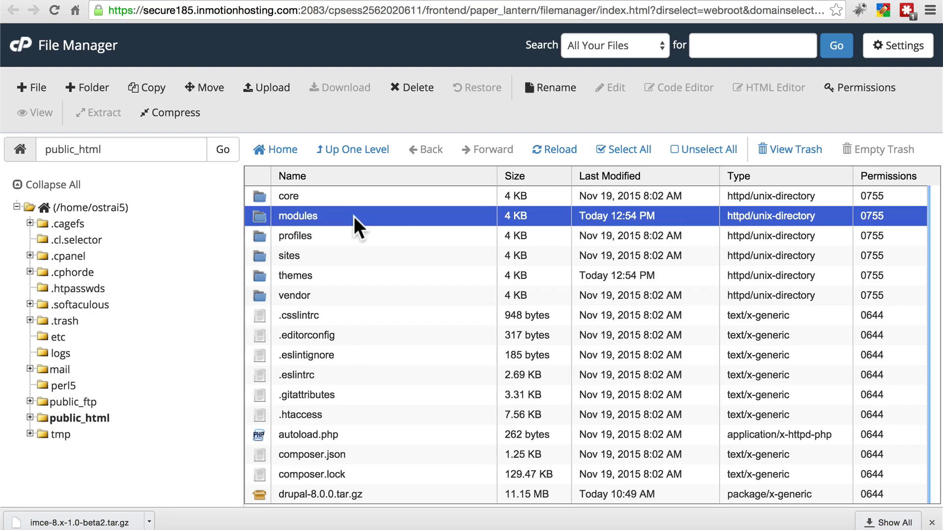
double_click(361, 217)
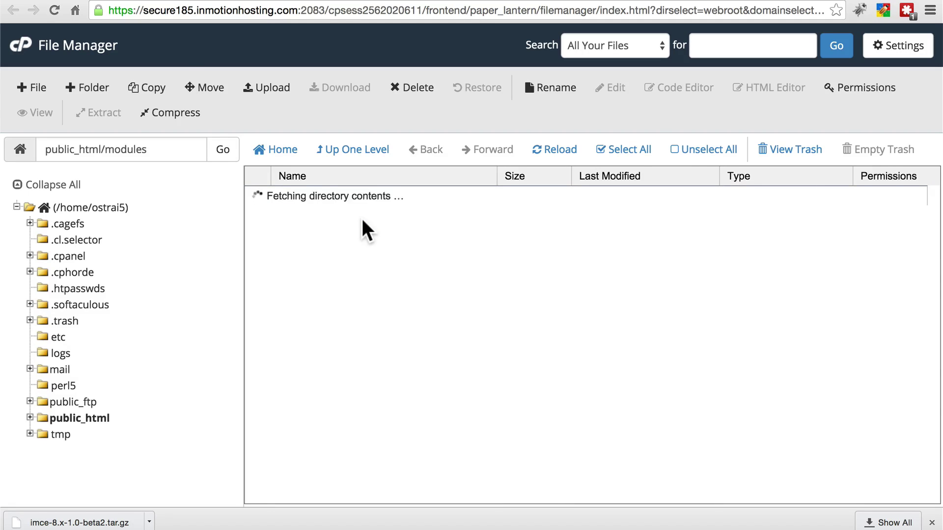
left_click(273, 89)
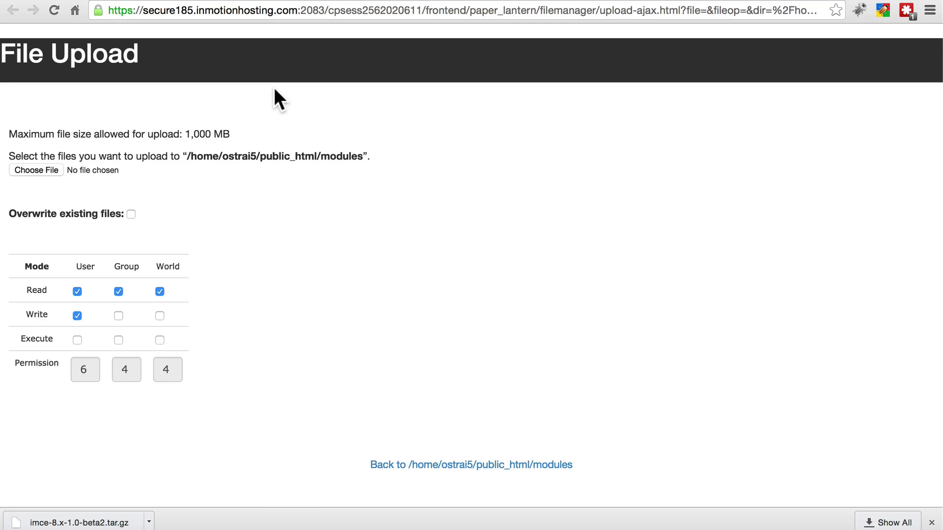
left_click(42, 170)
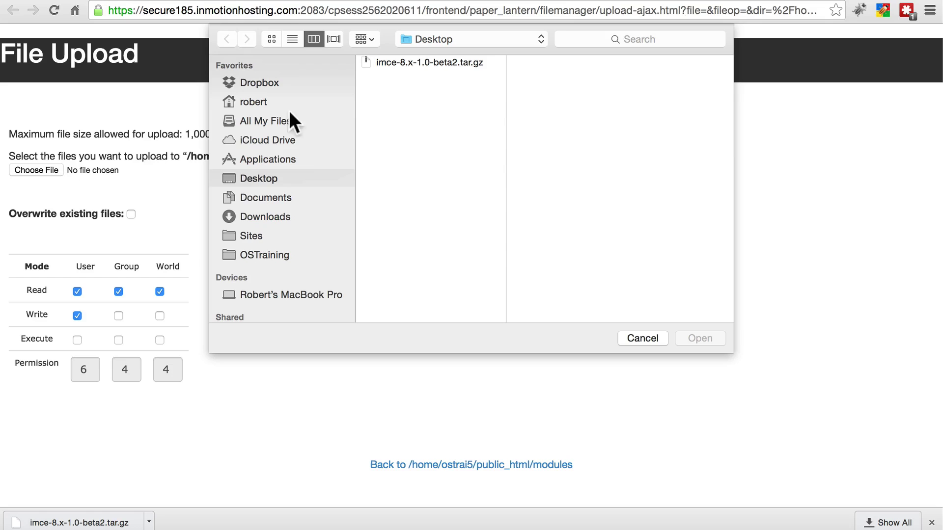
left_click(395, 61)
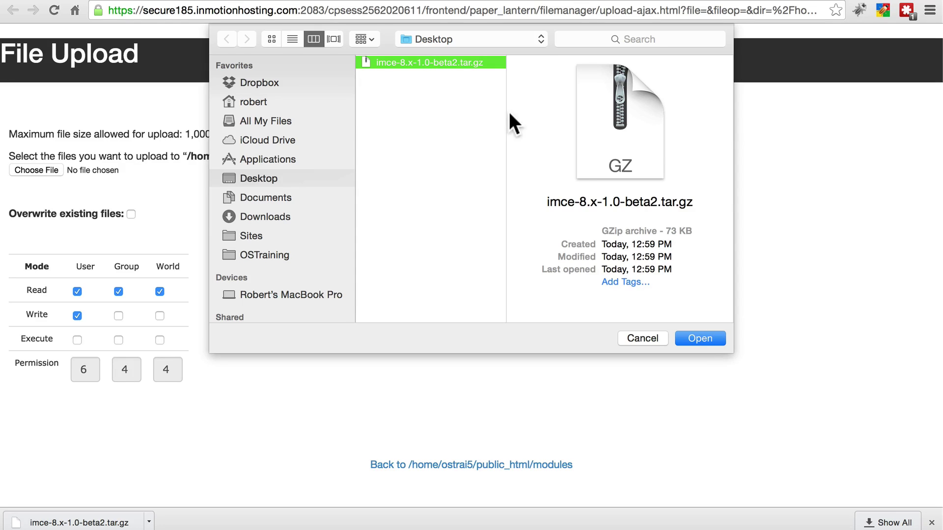
left_click(694, 338)
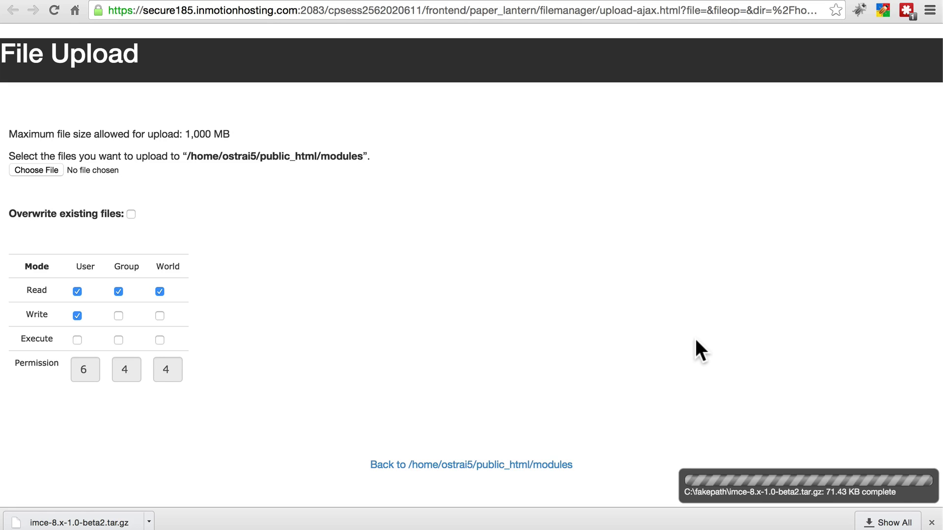
left_click(774, 2)
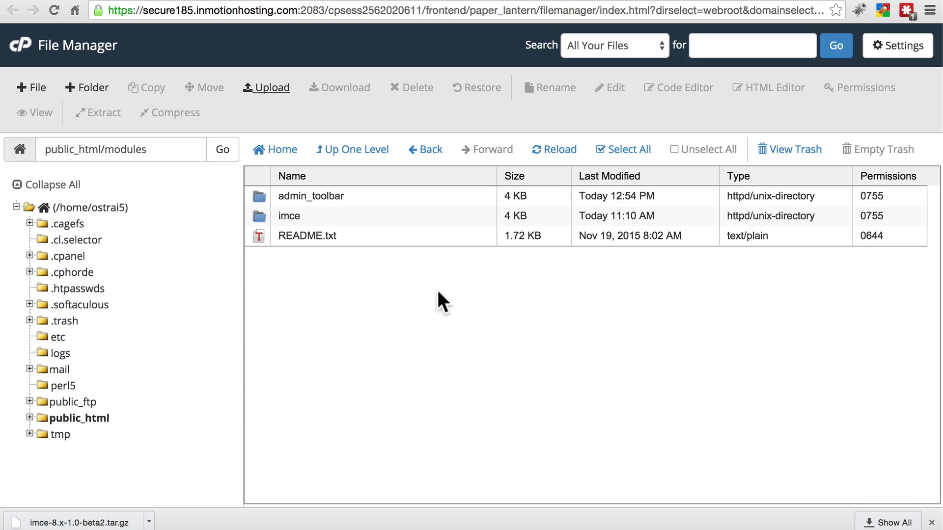
Refresh the modules listing and send the old imce folder to the trash
left_click(545, 150)
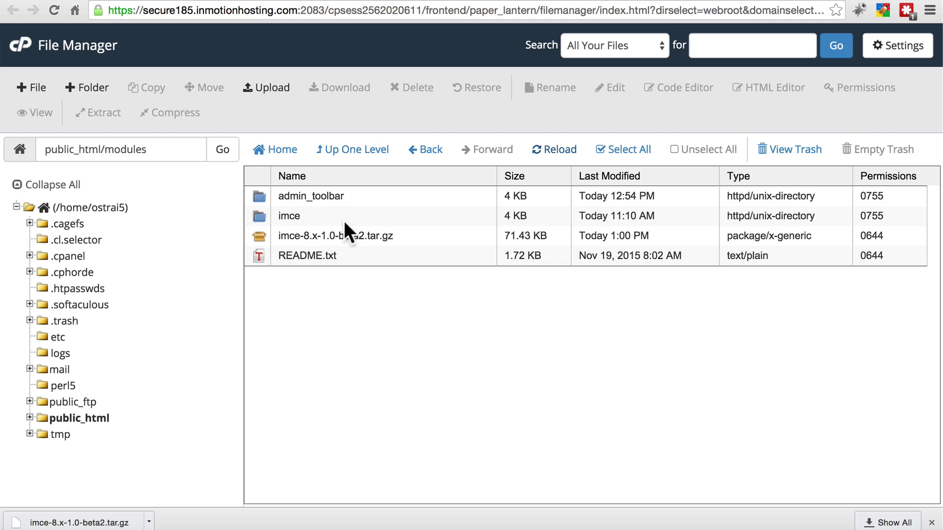
left_click(367, 216)
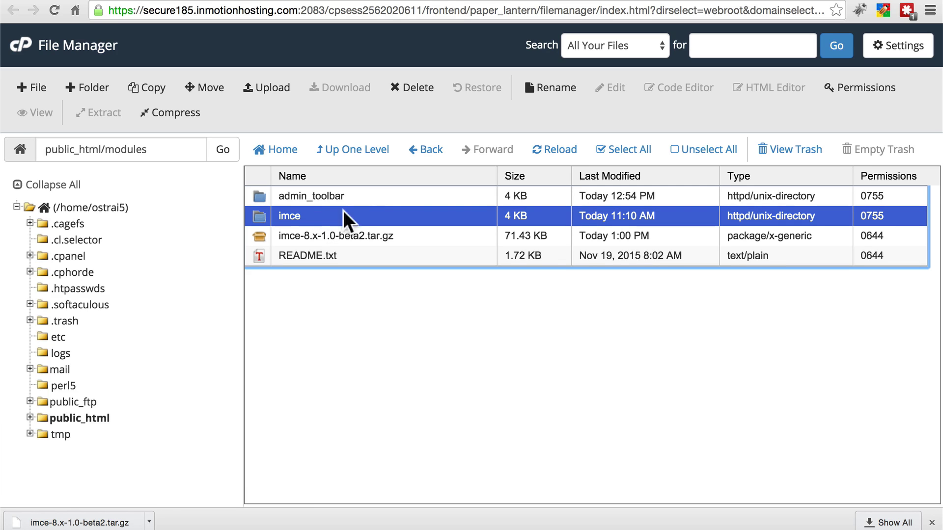
left_click(423, 88)
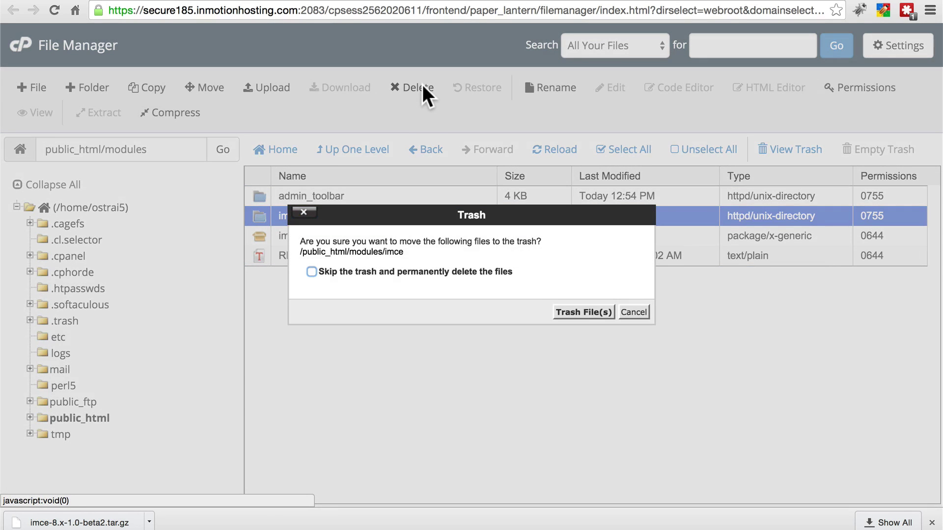
left_click(571, 314)
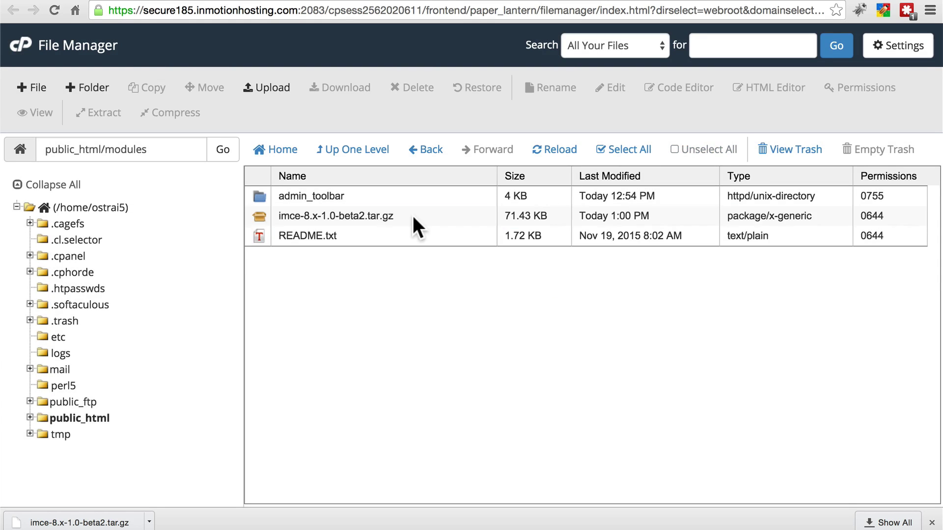
Extract imce-8.x-1.0-beta2.tar.gz into public_html/modules and reload to show the new imce folder
left_click(412, 216)
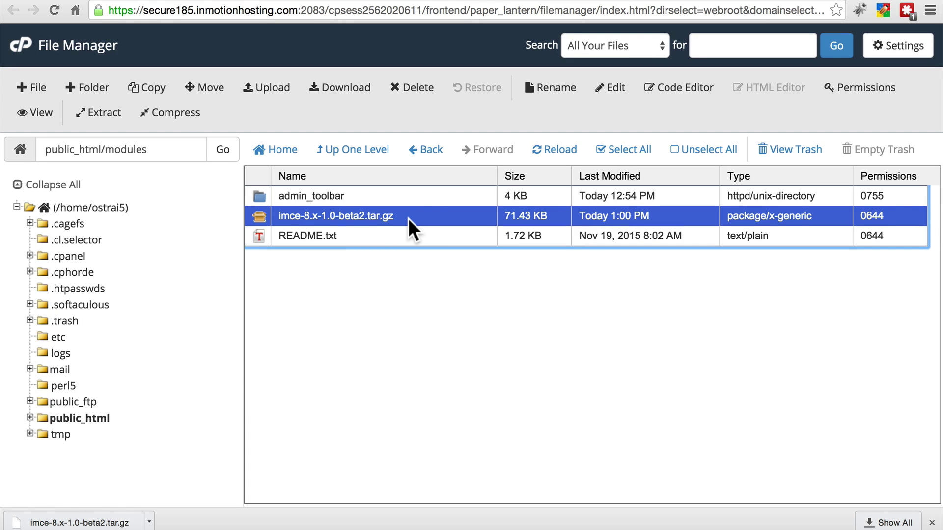
left_click(105, 113)
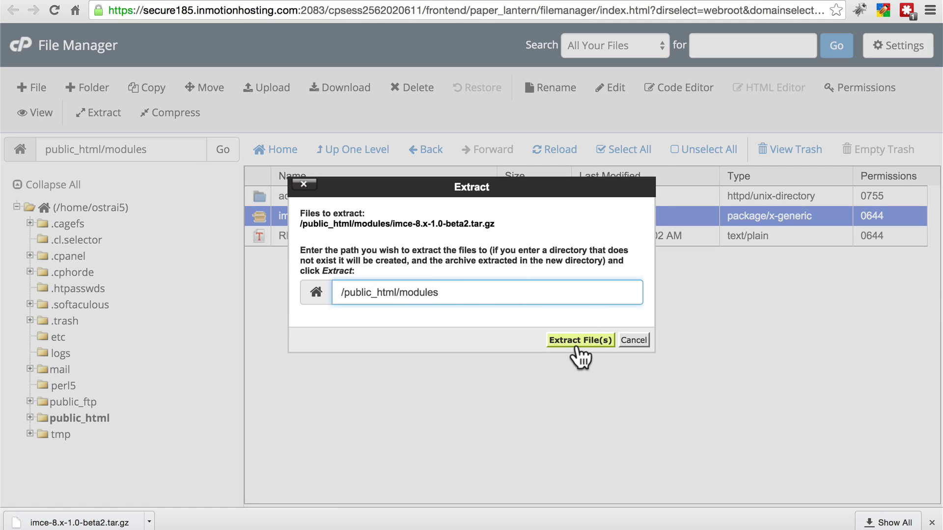
left_click(577, 343)
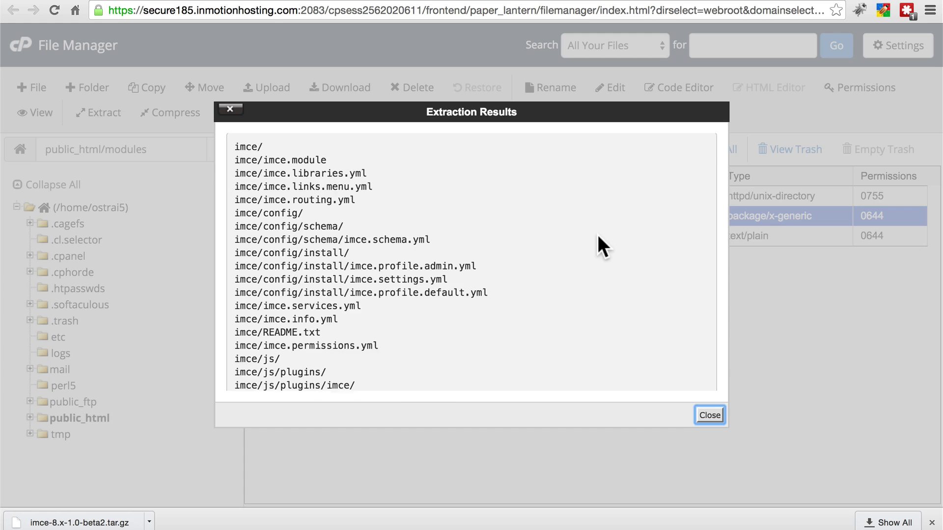
scroll(598, 236, "down", 15)
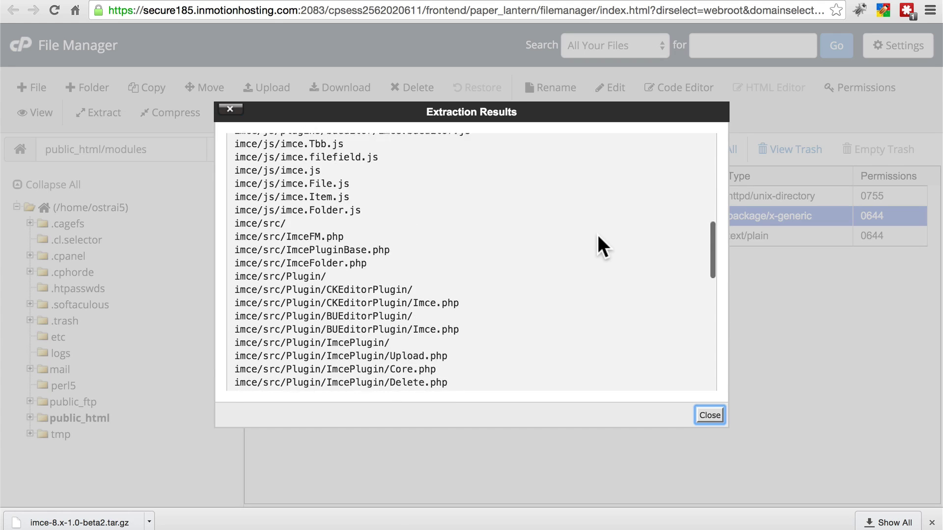
left_click(709, 415)
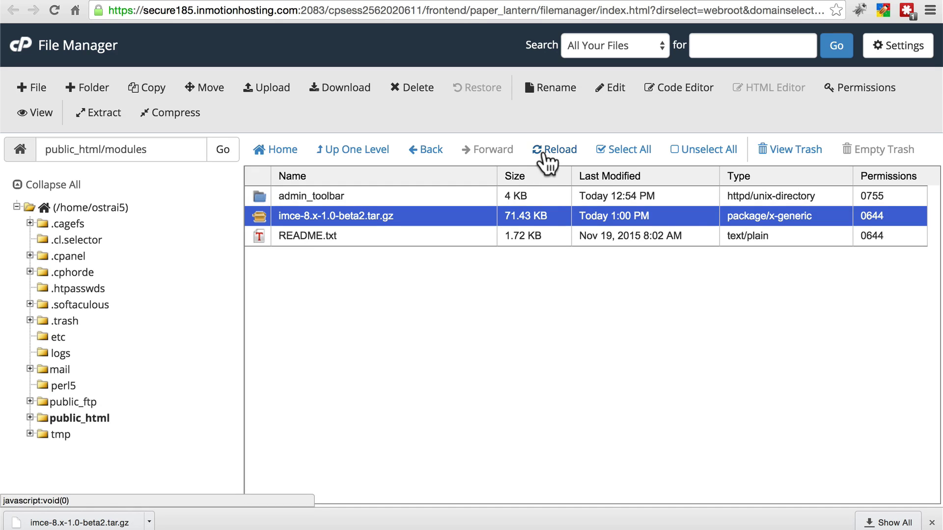
left_click(550, 152)
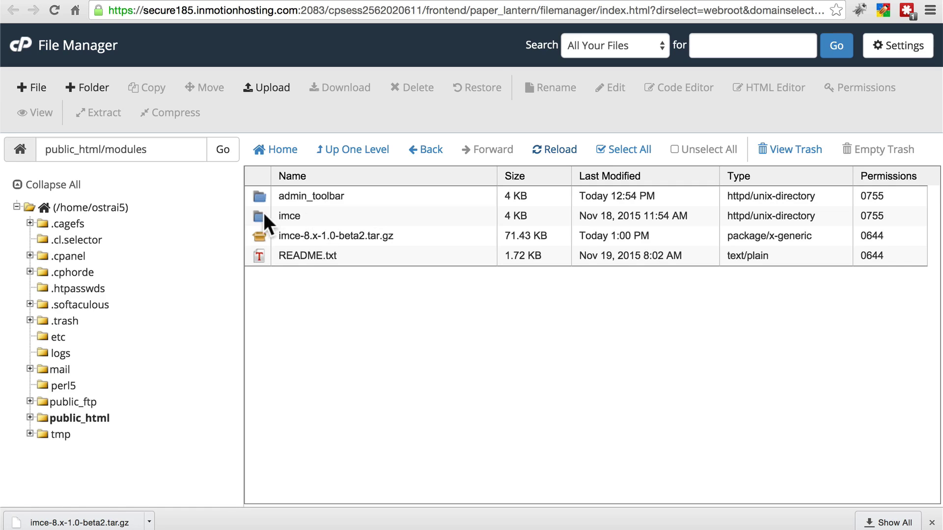
Trash the leftover imce-8.x-1.0-beta2.tar.gz archive
left_click(390, 237)
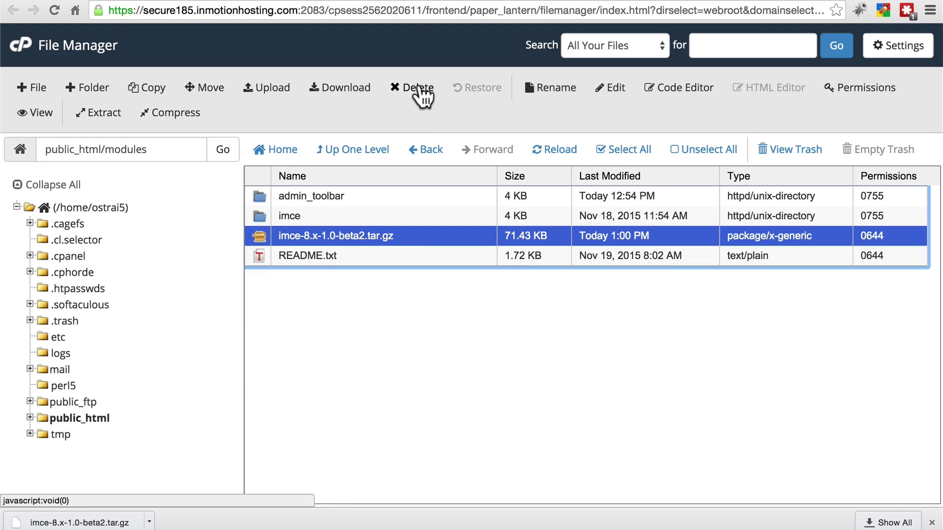
left_click(420, 94)
left_click(572, 313)
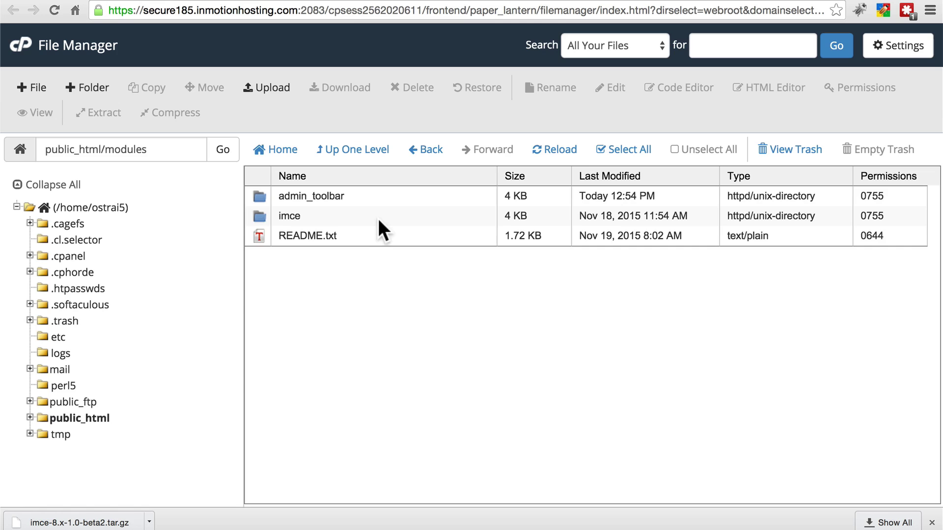
Open the new imce folder to check its extracted contents
double_click(355, 216)
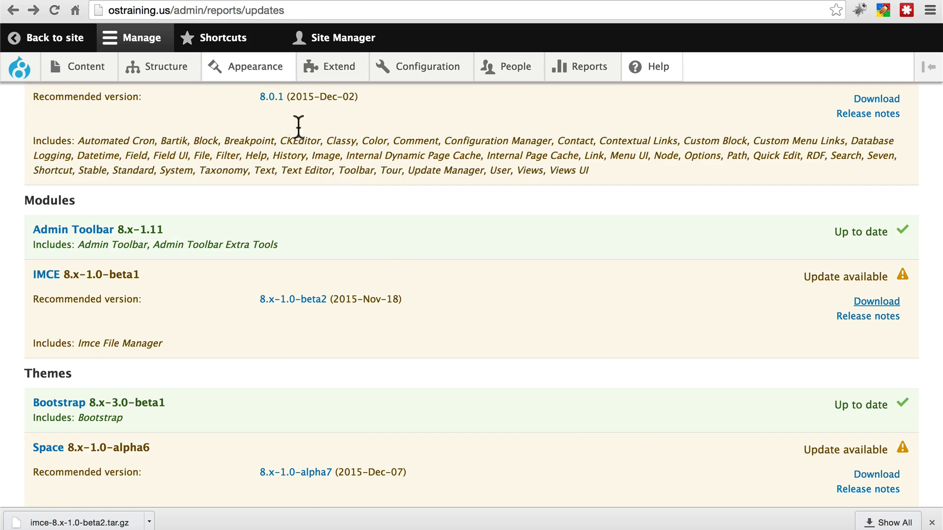
Load ostraining.us/update.php, continue to find no pending updates, then go to Administration pages
left_click_drag(173, 10, 309, 47)
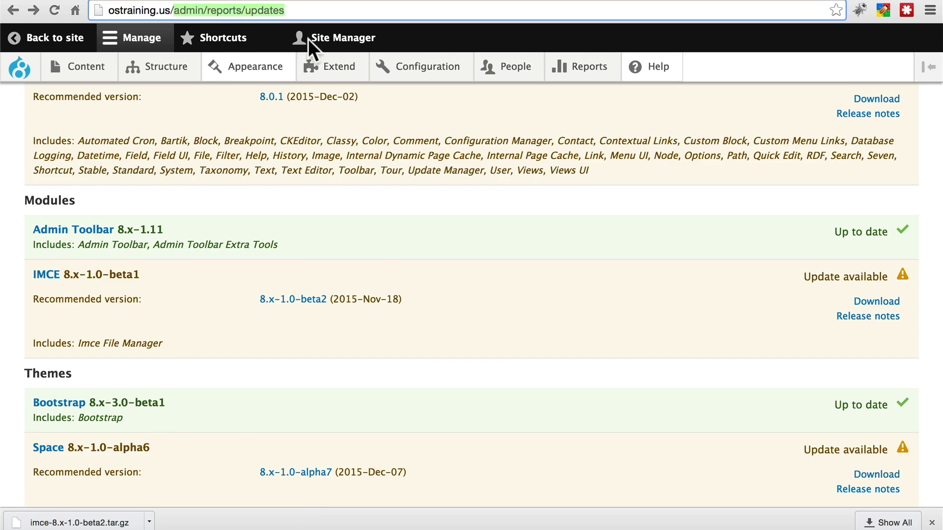
type("update.")
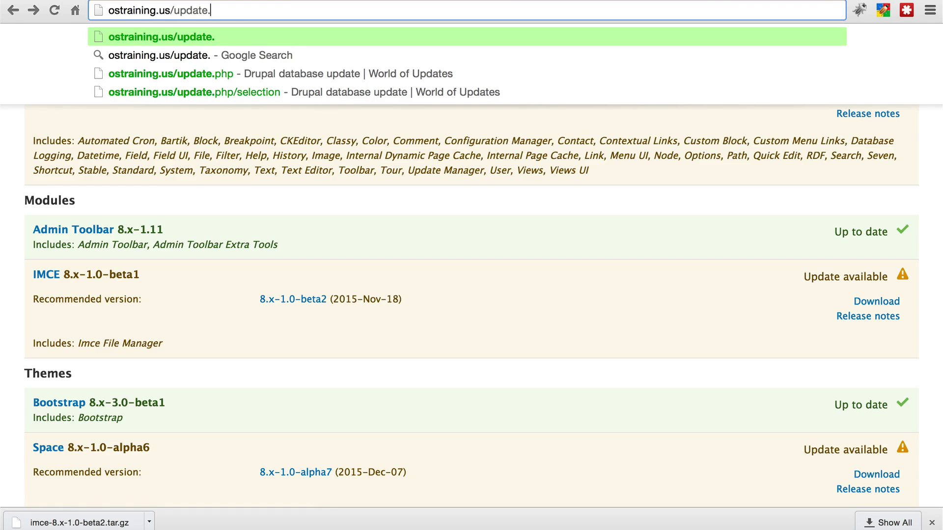
type("php")
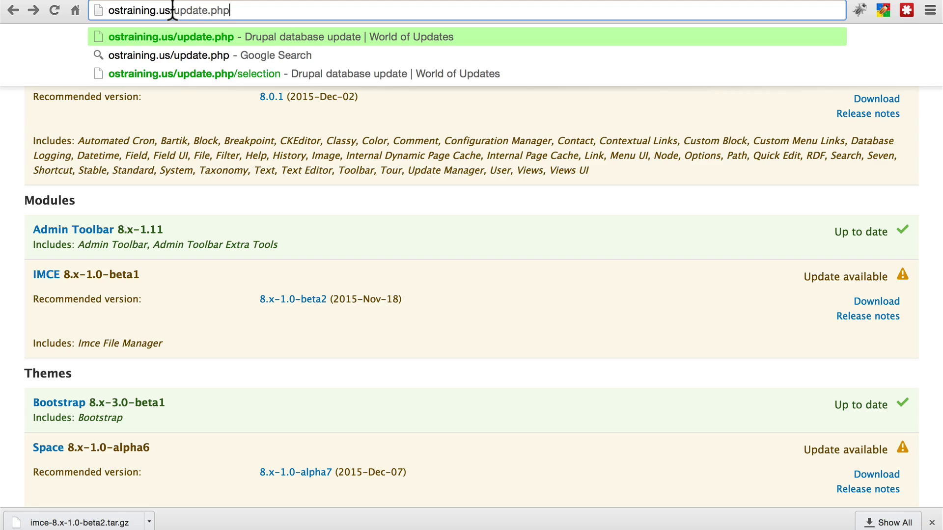
key("Return")
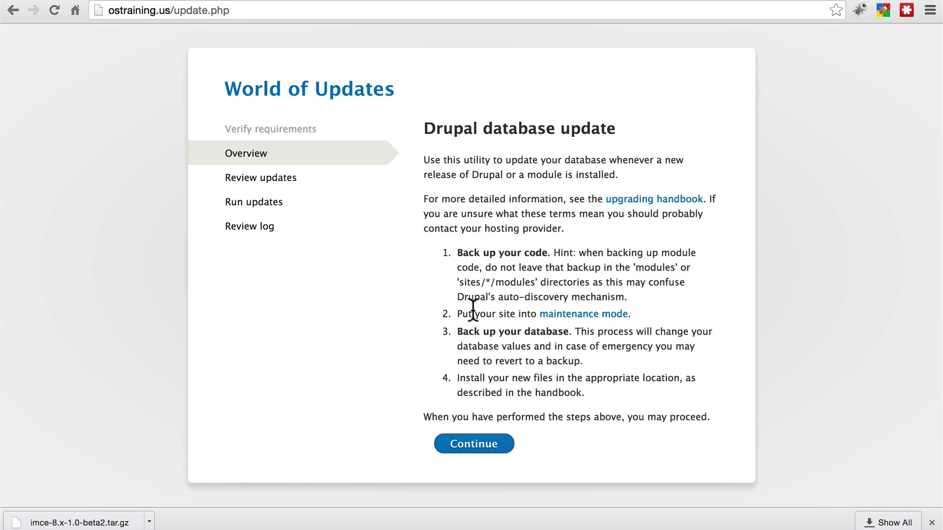
left_click(466, 444)
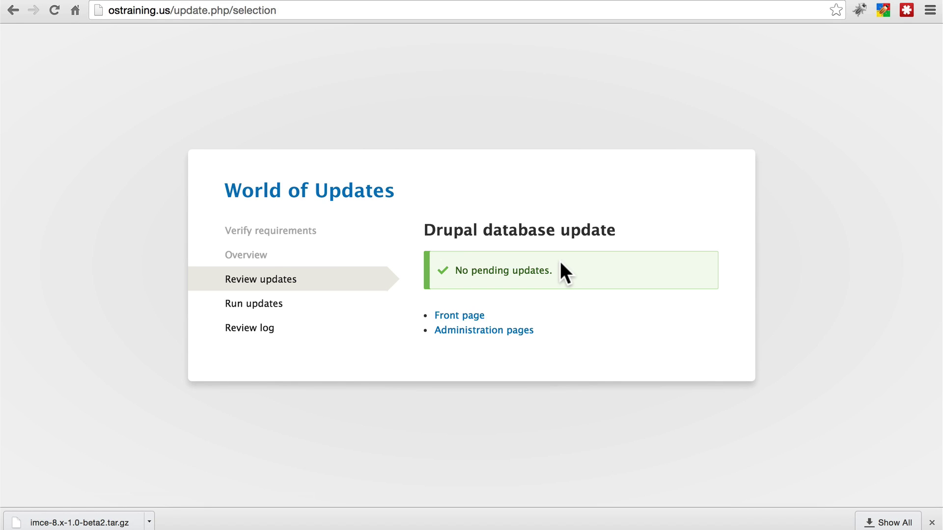
left_click(509, 333)
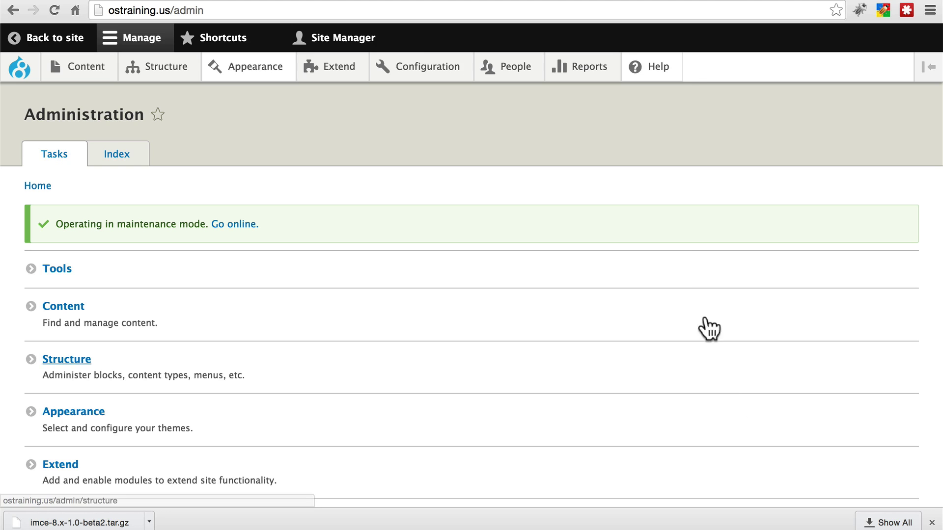
Open Reports > Available updates and scroll to confirm IMCE 8.x-1.0-beta2 shows Up to date
left_click(589, 66)
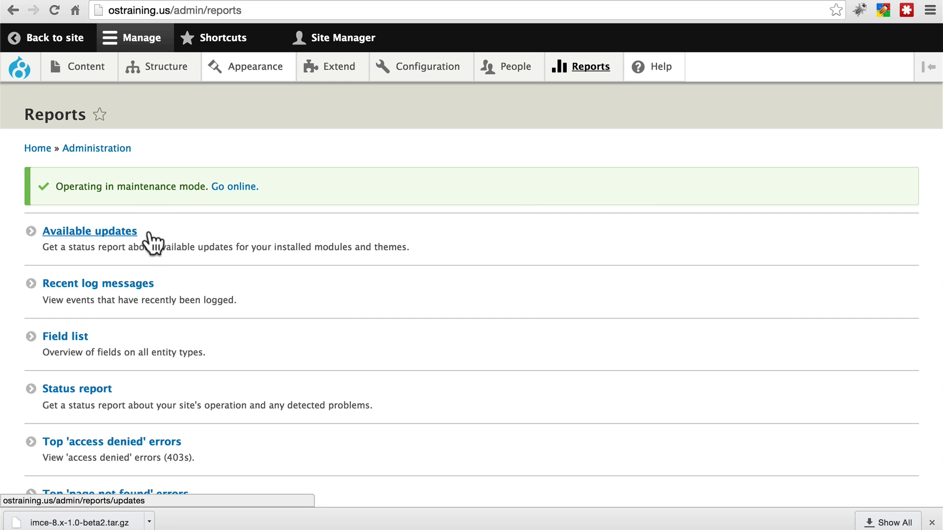
left_click(144, 234)
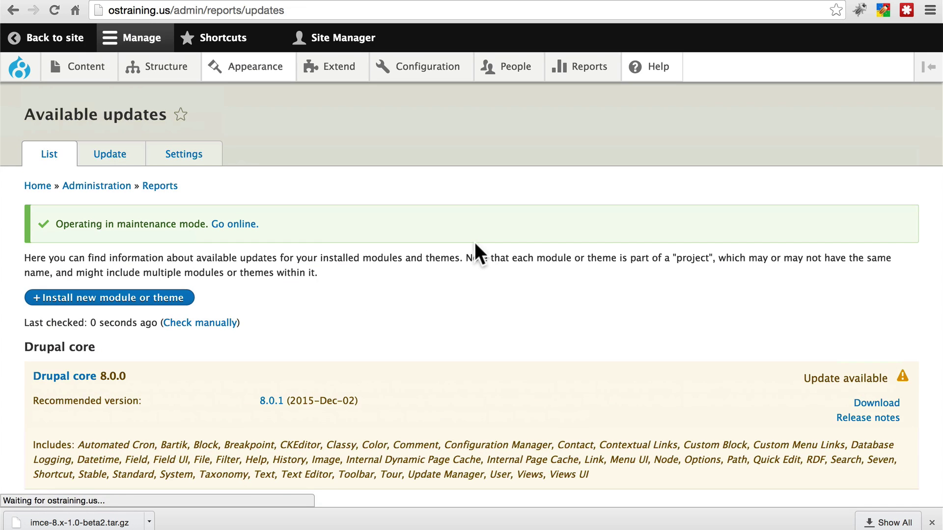
scroll(553, 247, "down", 7)
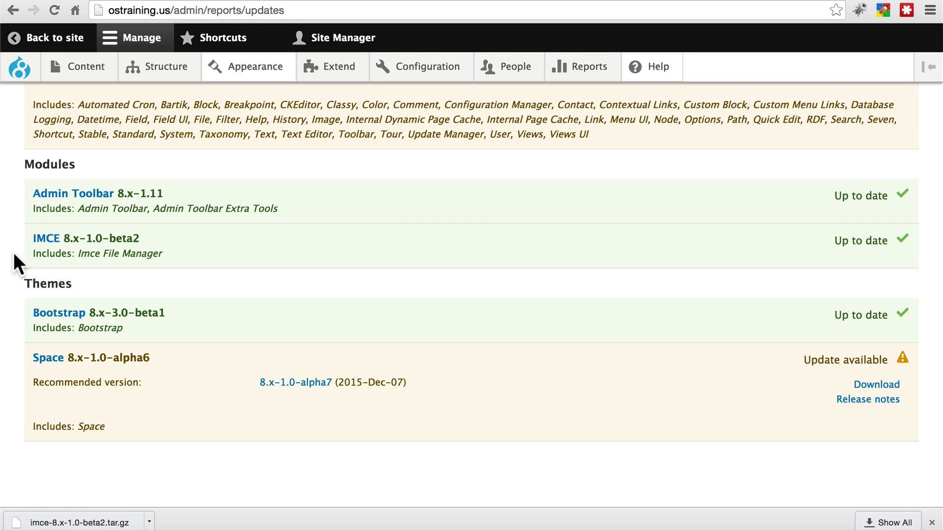
left_click(377, 0)
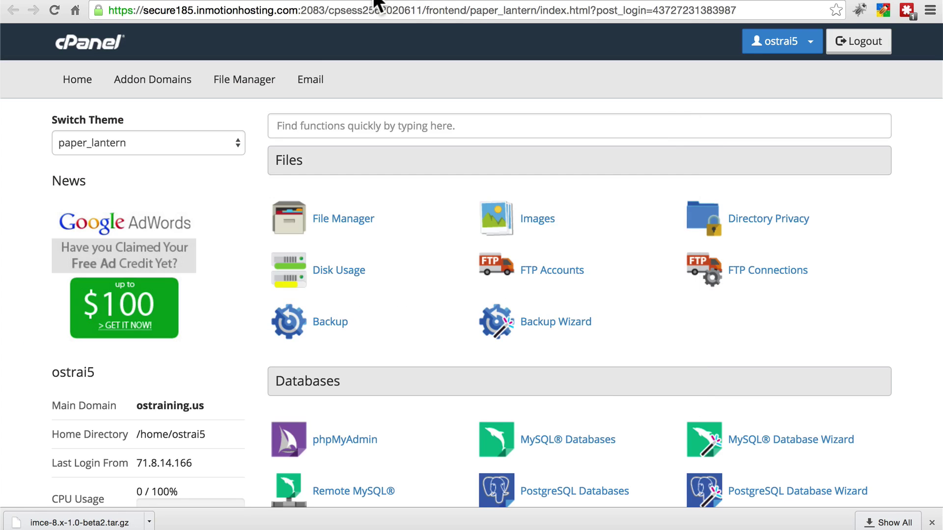
left_click(528, 0)
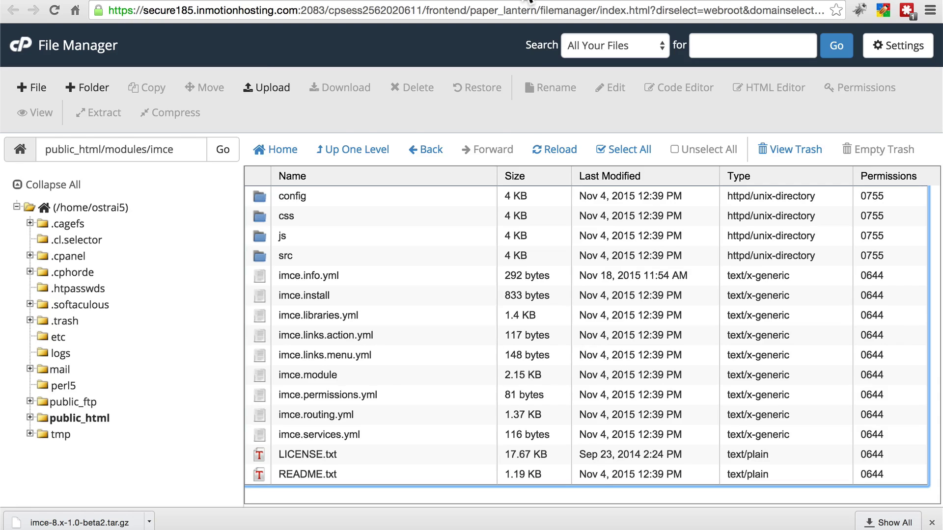
left_click(528, 1)
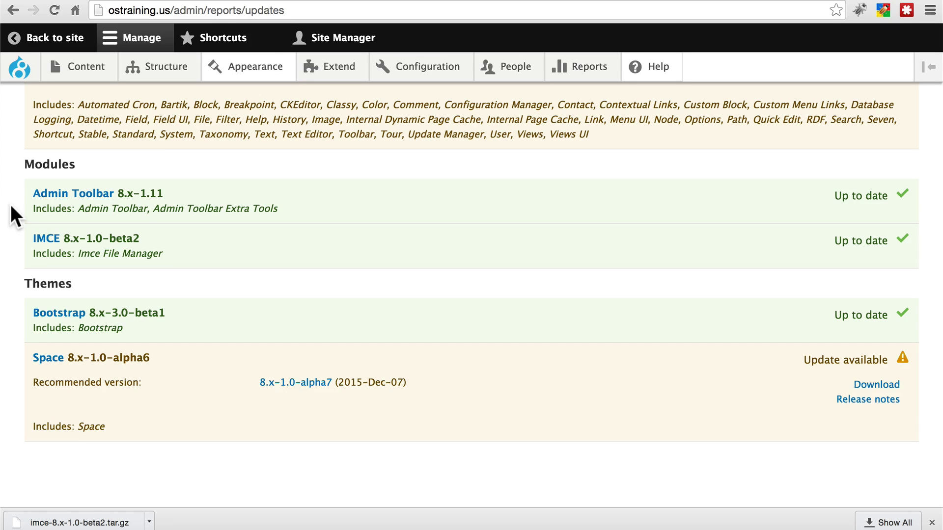
scroll(11, 205, "up", 4)
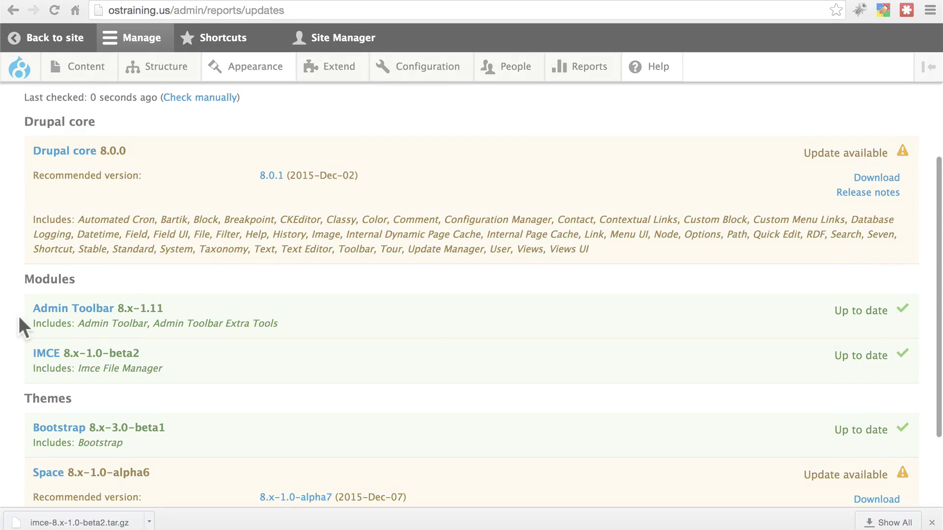